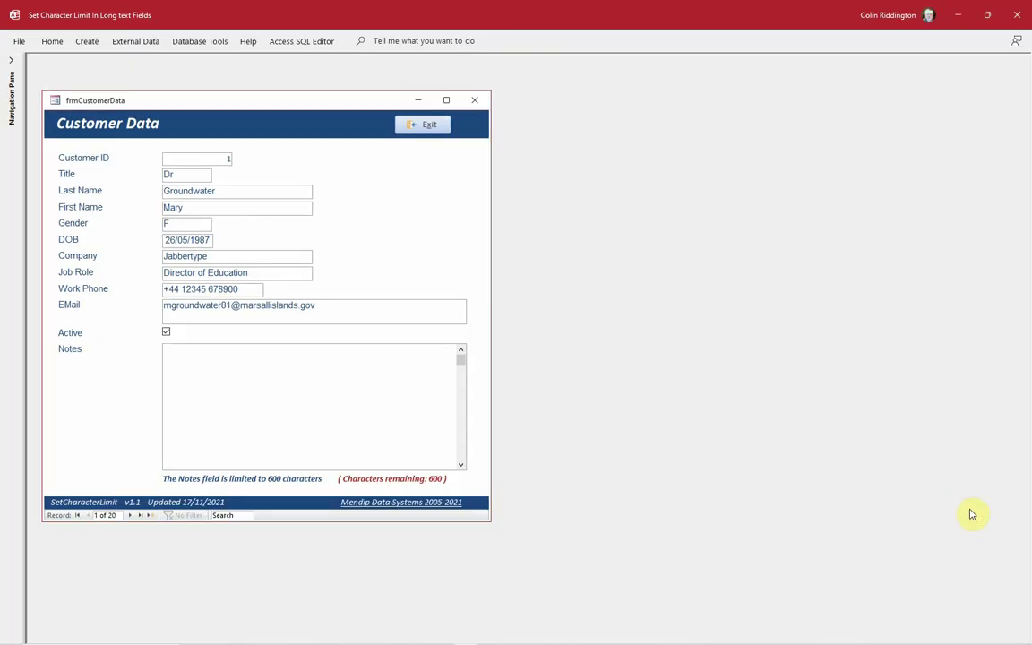
- Shrink the Access window to the left half and position the Notepad blurb beside it
{"action": "left_click", "coordinate": [987, 15]}
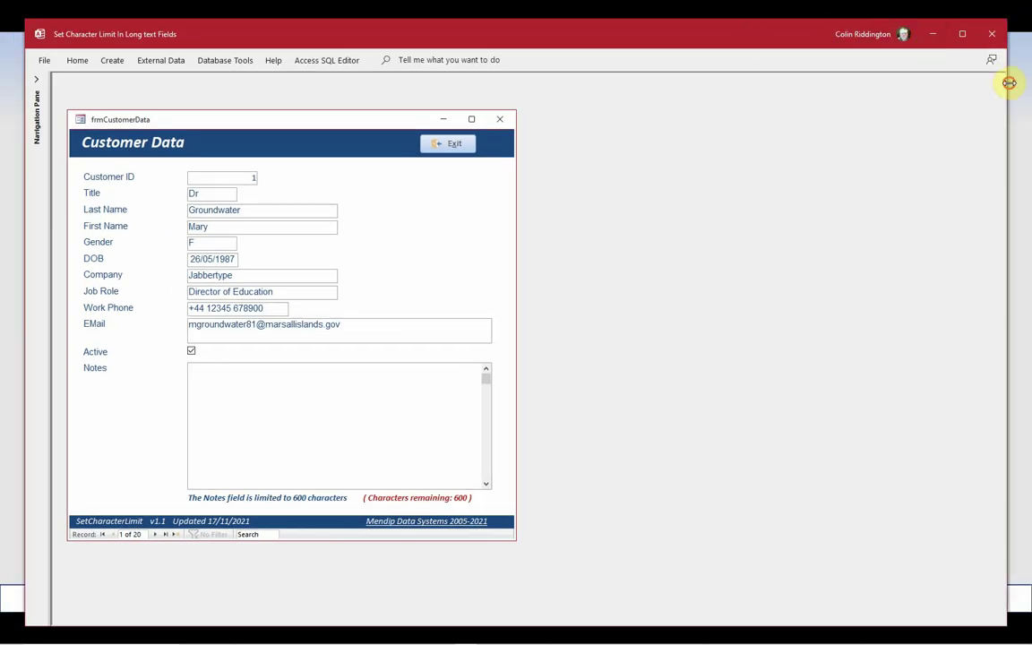
{"action": "mouse_move", "coordinate": [1007, 83]}
{"action": "left_mouse_down"}
{"action": "mouse_move", "coordinate": [669, 83]}
{"action": "mouse_move", "coordinate": [533, 61]}
{"action": "left_mouse_up"}
{"action": "left_click_drag", "start_coordinate": [272, 30], "coordinate": [253, 30]}
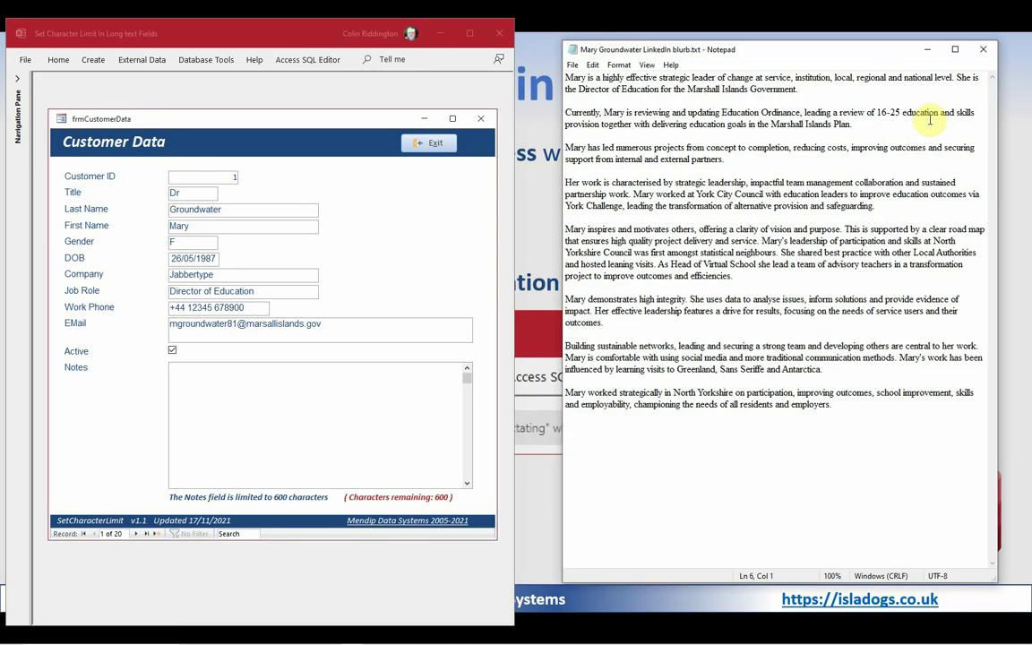
{"action": "mouse_move", "coordinate": [797, 55]}
{"action": "left_mouse_down"}
{"action": "mouse_move", "coordinate": [766, 36]}
{"action": "mouse_move", "coordinate": [771, 49]}
{"action": "left_mouse_up"}
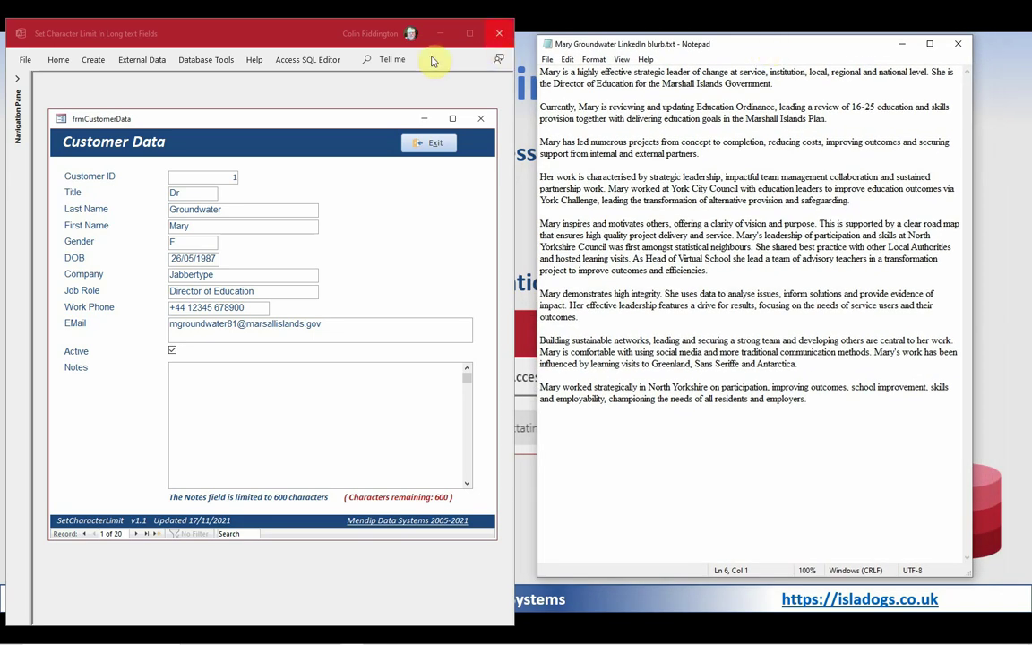
{"action": "left_click_drag", "start_coordinate": [278, 24], "coordinate": [278, 42]}
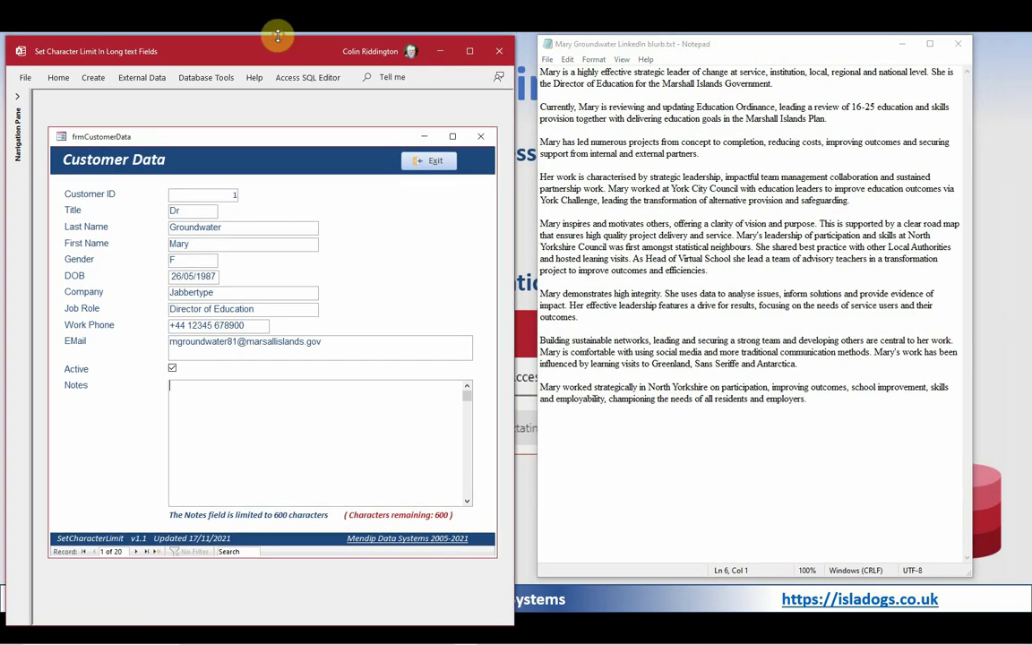
{"action": "left_click_drag", "start_coordinate": [339, 625], "coordinate": [340, 581]}
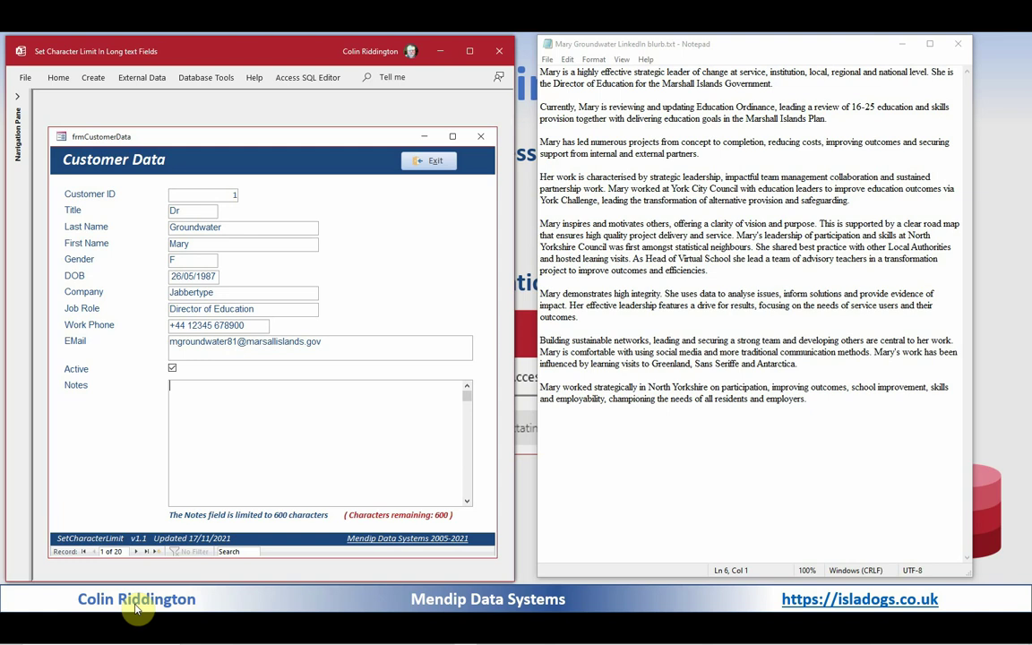
- Dictate the first three blurb paragraphs into Notes using Win+H dictation
{"action": "key", "text": "super+h"}
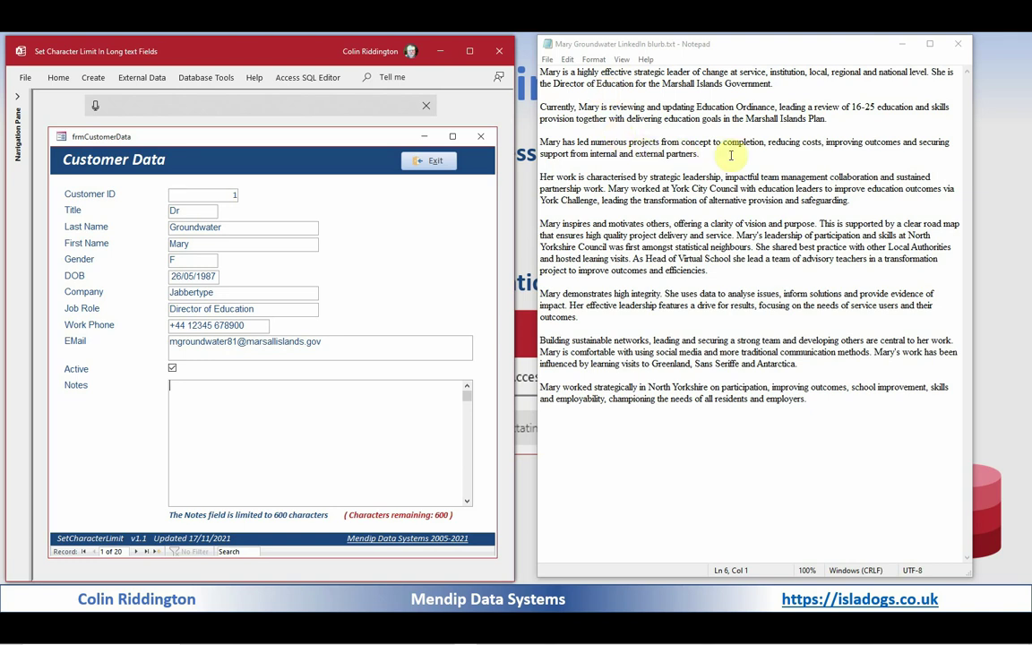
{"action": "left_click", "coordinate": [93, 107]}
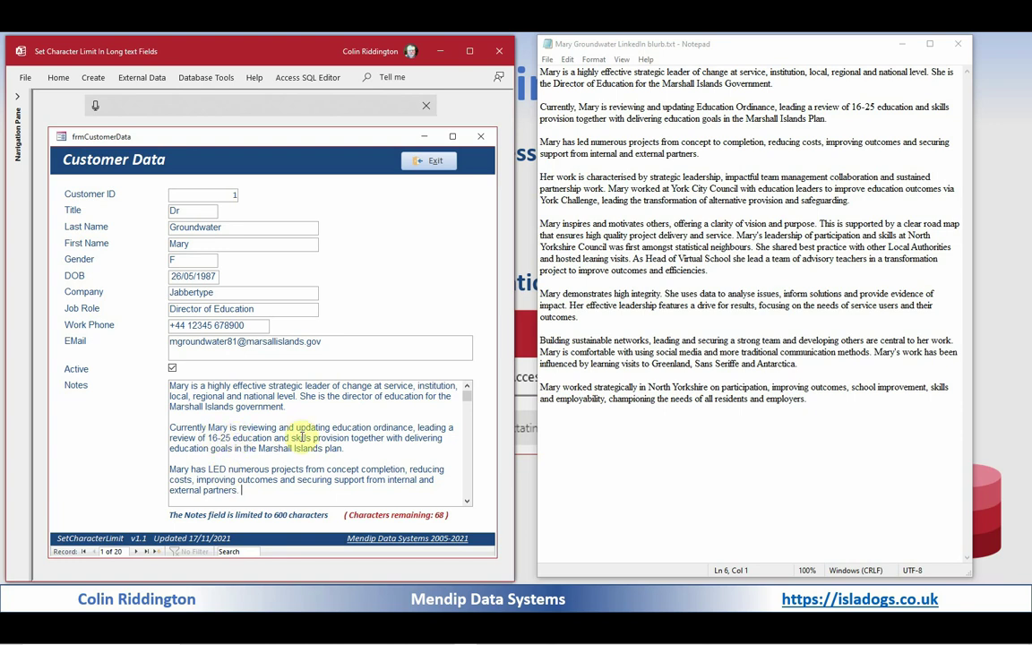
- Replace the dictated word 'LED' with lowercase 'led' in the third Notes paragraph
{"action": "double_click", "coordinate": [216, 470]}
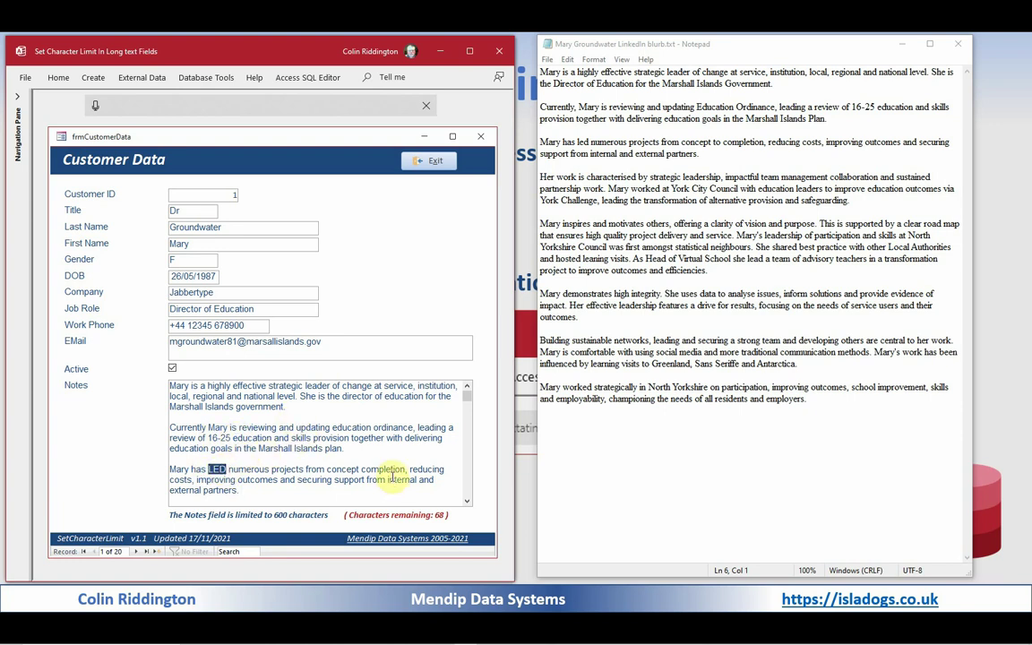
{"action": "type", "text": "le"}
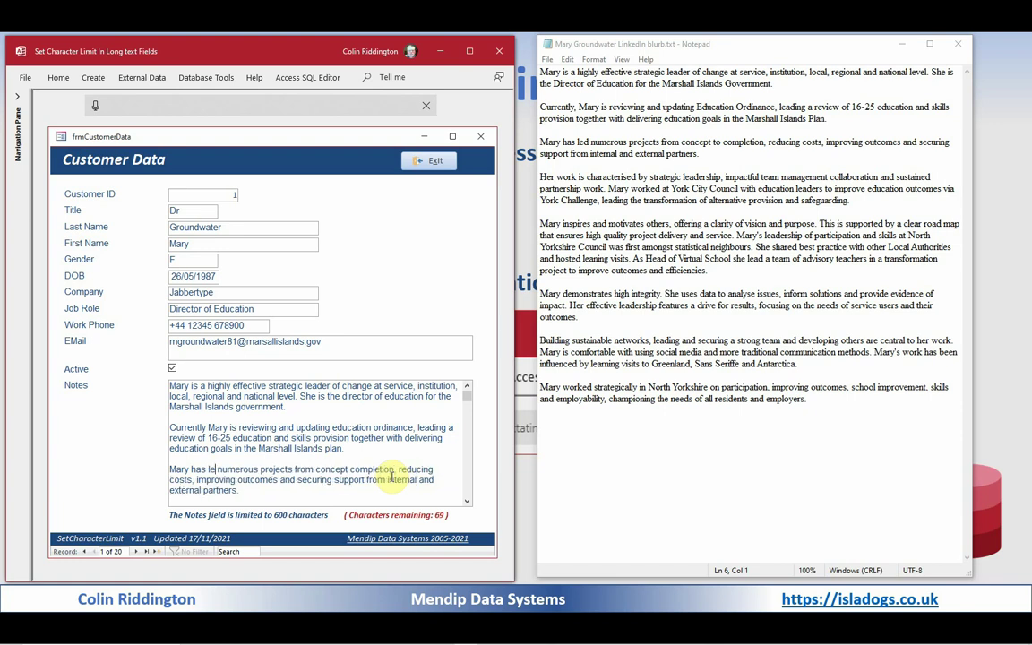
{"action": "type", "text": "d"}
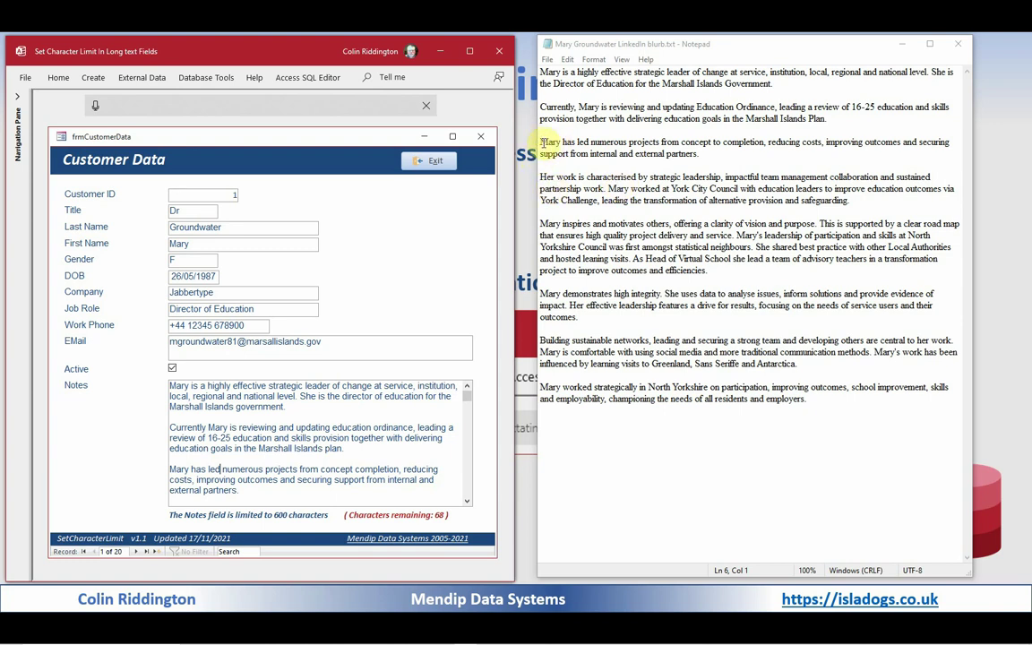
- Select the Notepad blurb from 'Her work' through to the end of the text
{"action": "left_click_drag", "start_coordinate": [540, 176], "coordinate": [708, 269]}
{"action": "left_click_drag", "start_coordinate": [587, 189], "coordinate": [880, 412]}
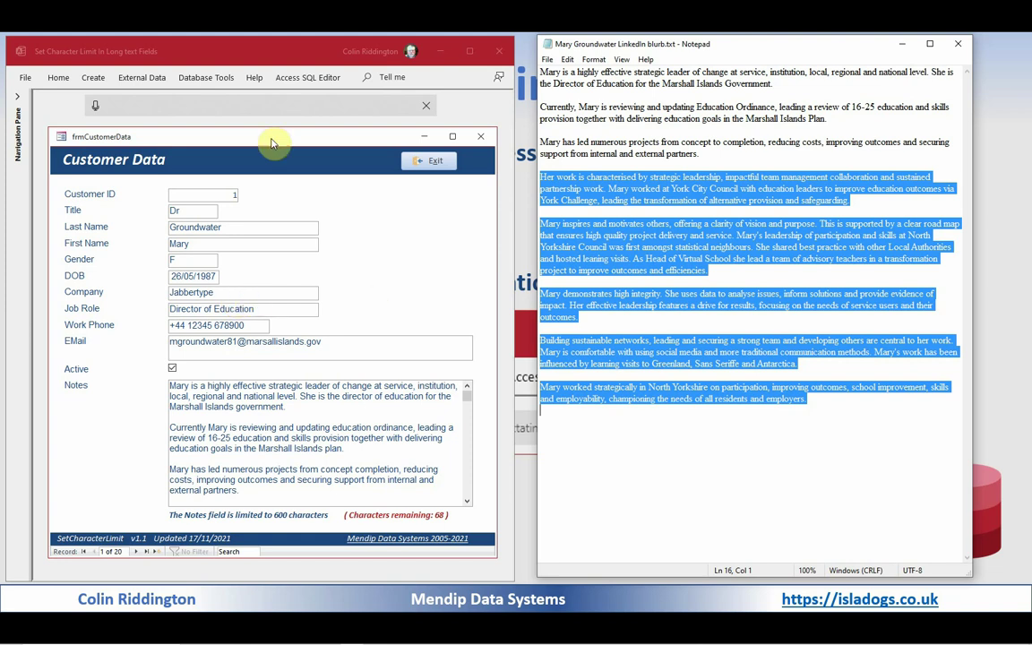
- Bring the PowerPoint 'Dictation in Access' slide back in front of the Access form
{"action": "left_click", "coordinate": [442, 51]}
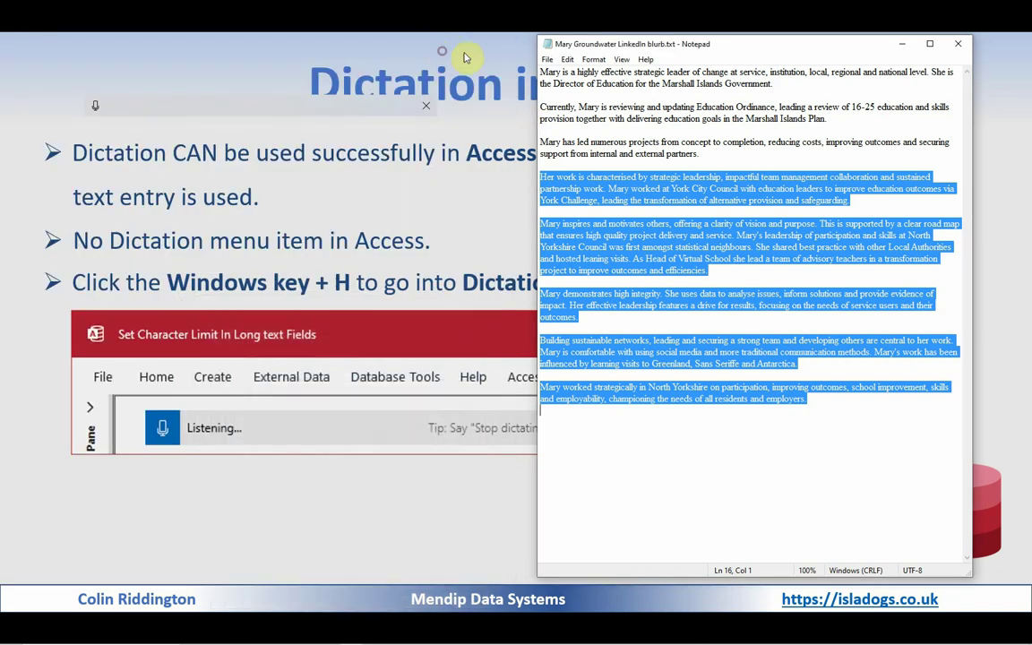